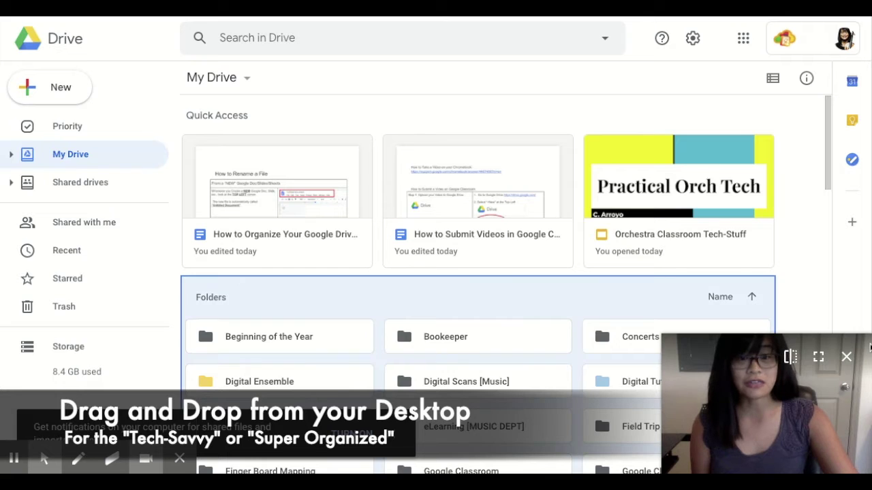
Upload the video file "Movie on 4-16-20 at 2.49 PM.mov" to My Drive
drag(436, 368, 439, 341)
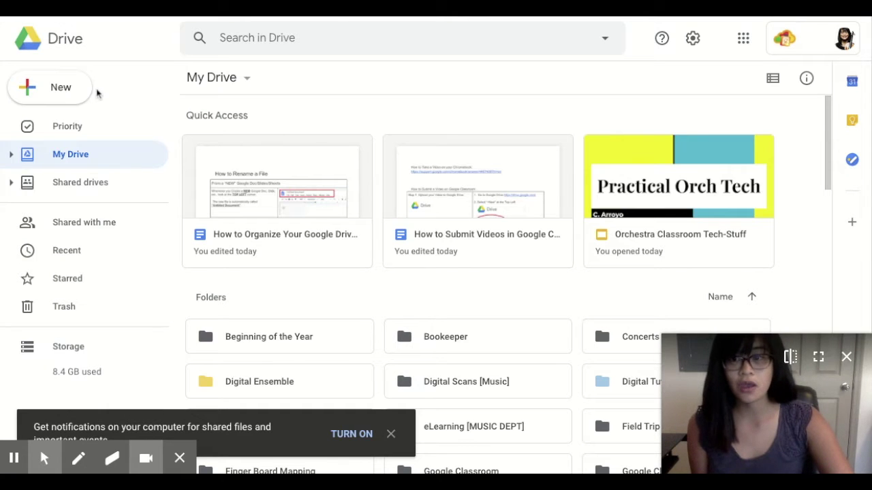
click(45, 91)
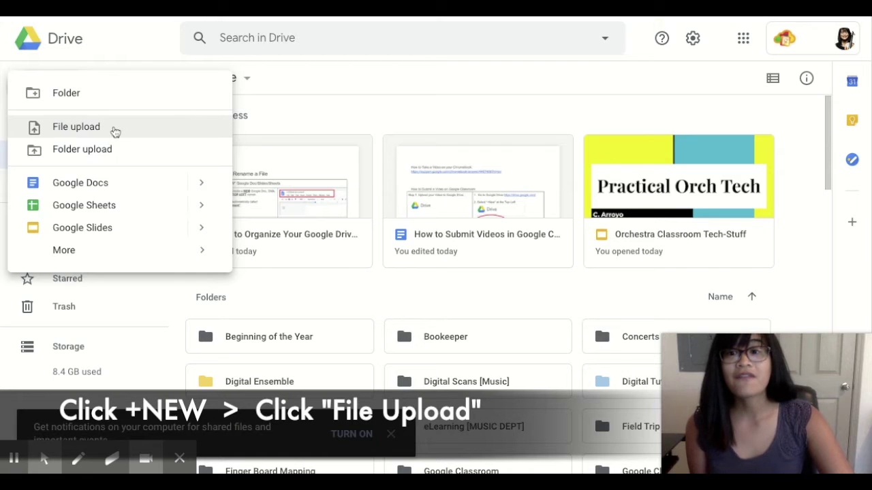
click(116, 131)
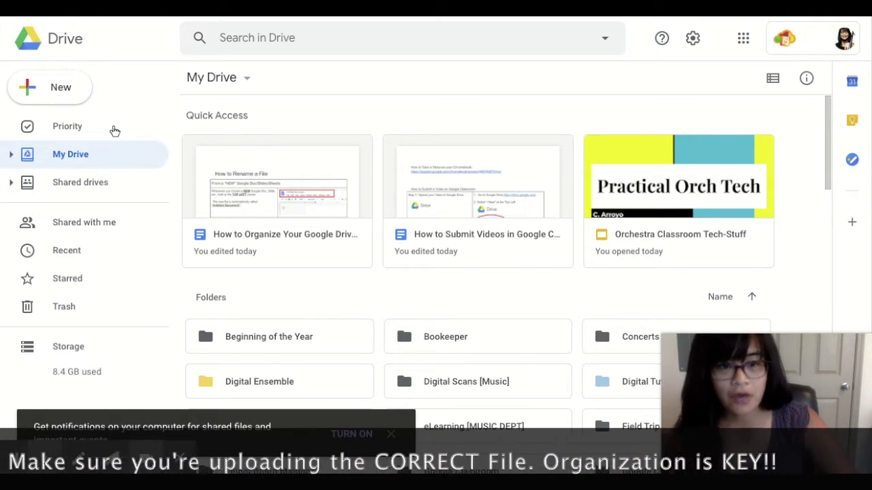
mouse_move(766, 402)
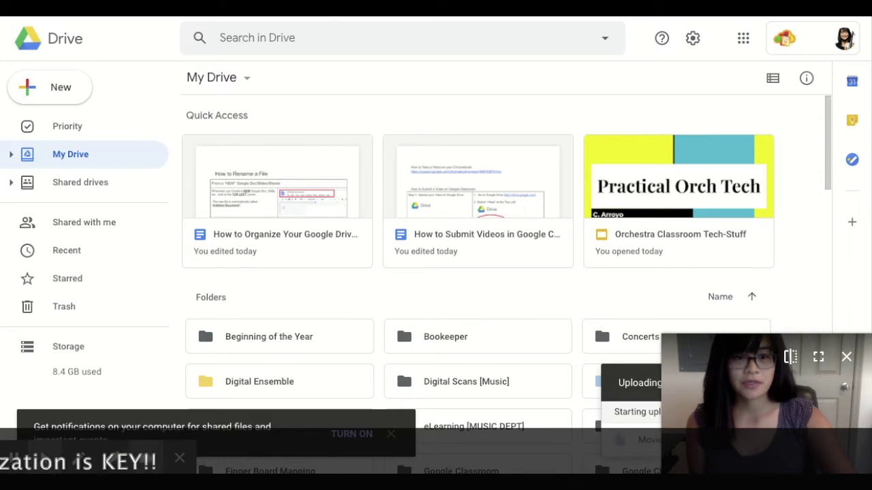
click(846, 356)
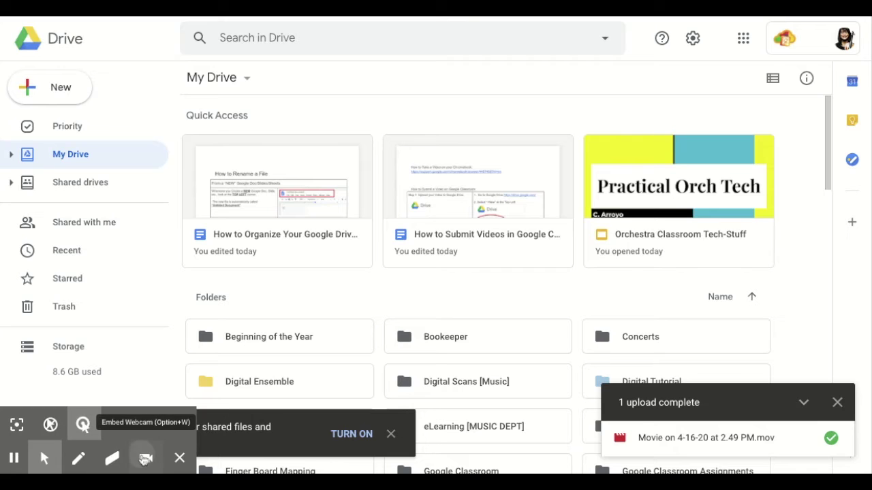
click(145, 460)
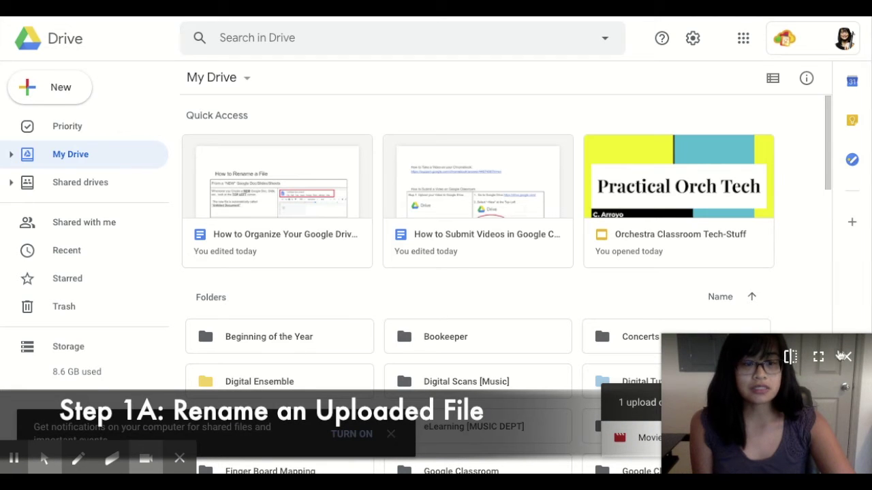
Rename the uploaded movie in My Drive to "Mozart 25 VLN 2. Sept 5." followed by the student's name, keeping the .mov extension
click(845, 359)
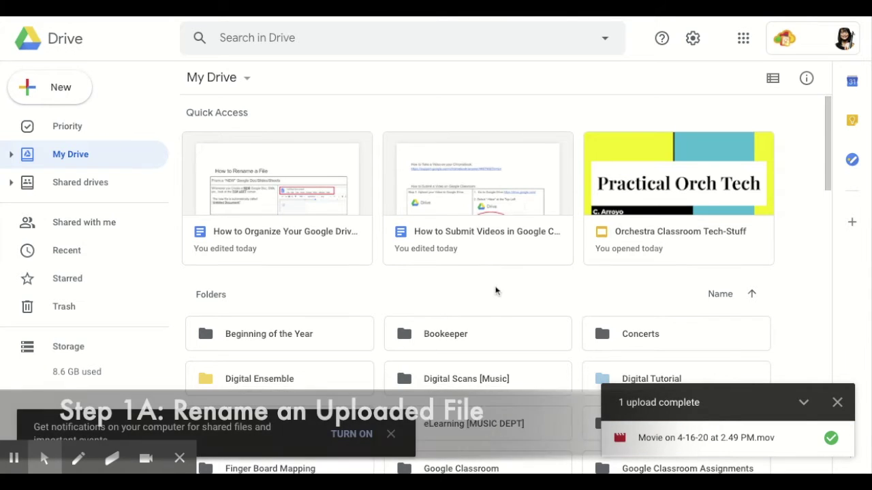
scroll(497, 291, down, 1)
scroll(496, 291, down, 8)
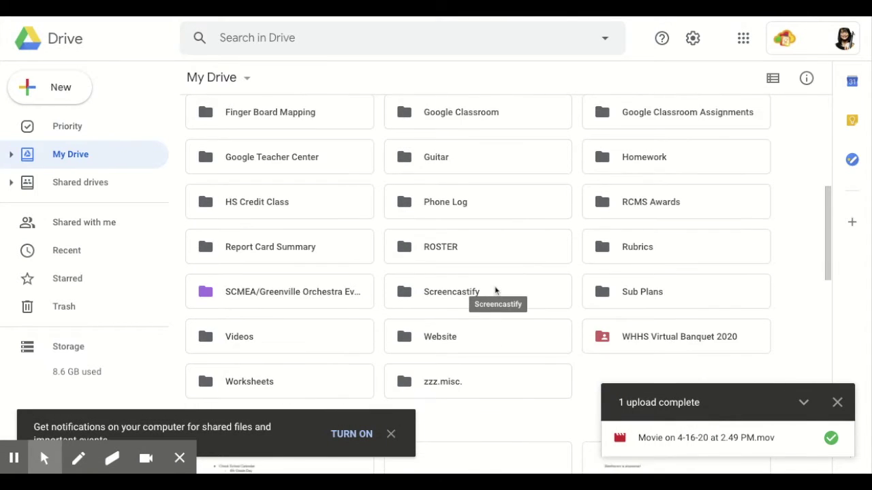
scroll(495, 291, down, 1)
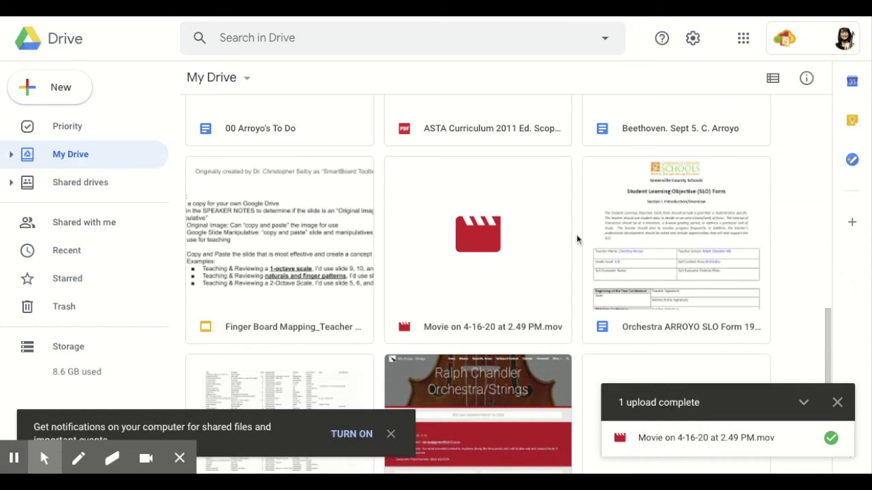
click(146, 458)
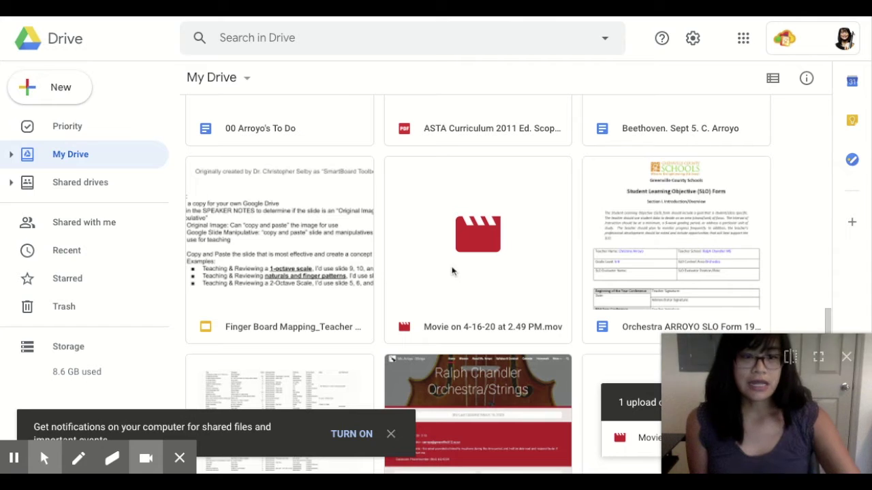
right_click(486, 290)
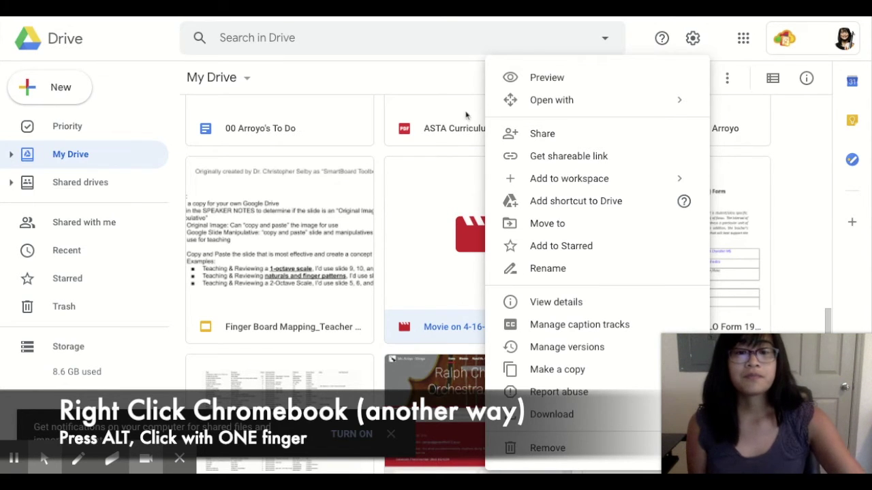
click(586, 269)
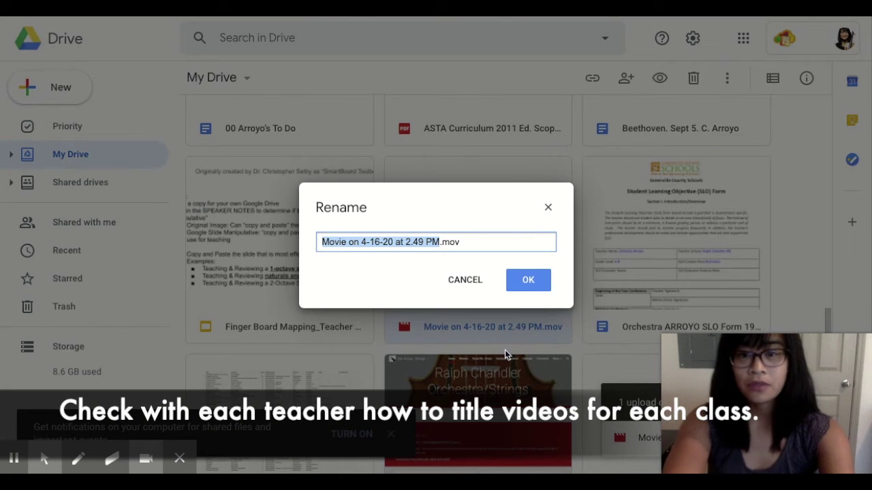
text(Mozart 2)
text(5 VLN 2. )
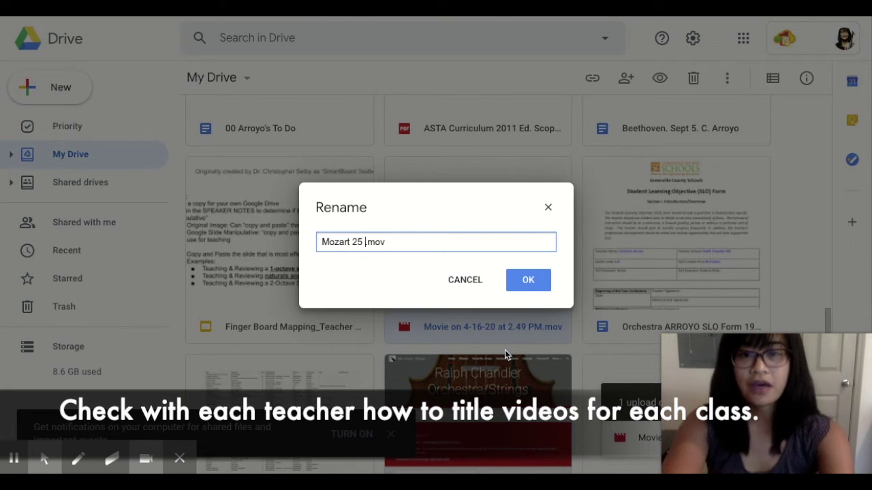
text(Sept 5. )
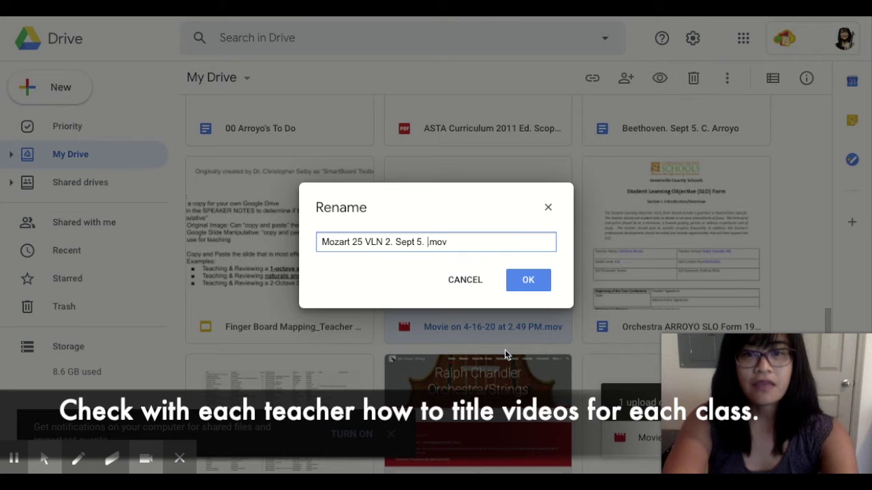
text(C.Arroyo)
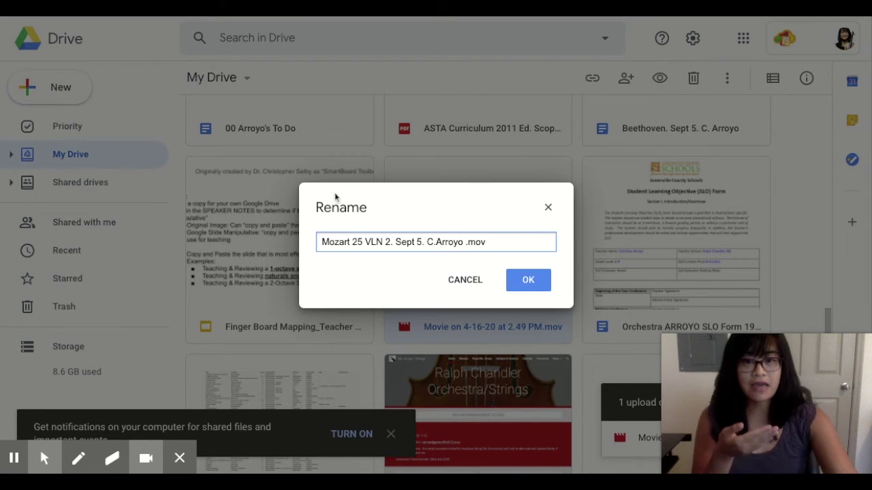
click(528, 285)
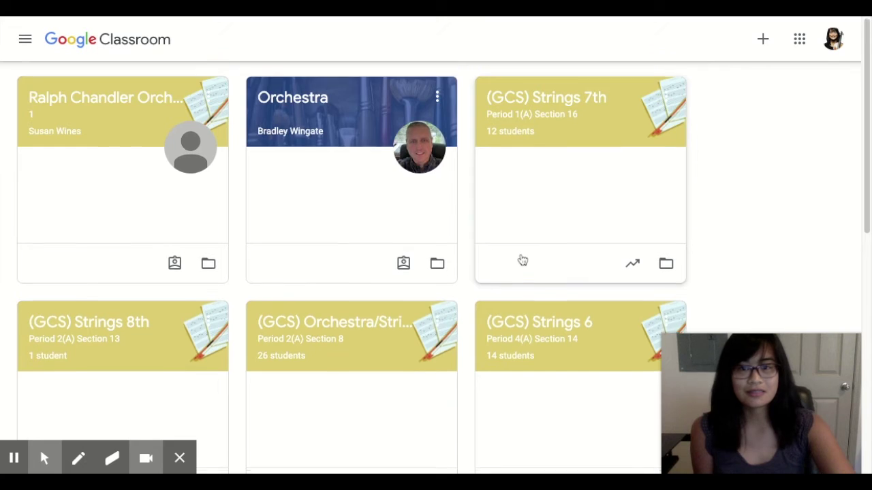
Switch to Google Classroom and open the Video Tutorial assignment from the Ralph Chandler Orchestra class's classwork
scroll(520, 259, down, 5)
scroll(521, 259, up, 5)
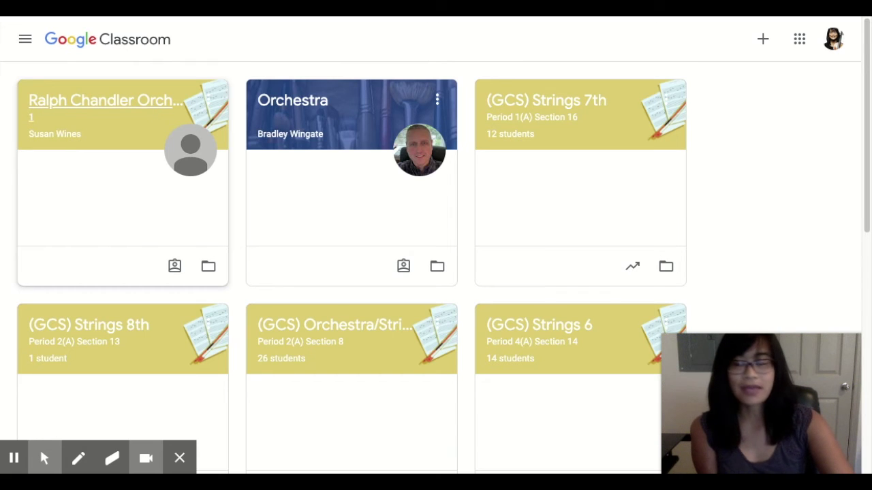
click(143, 102)
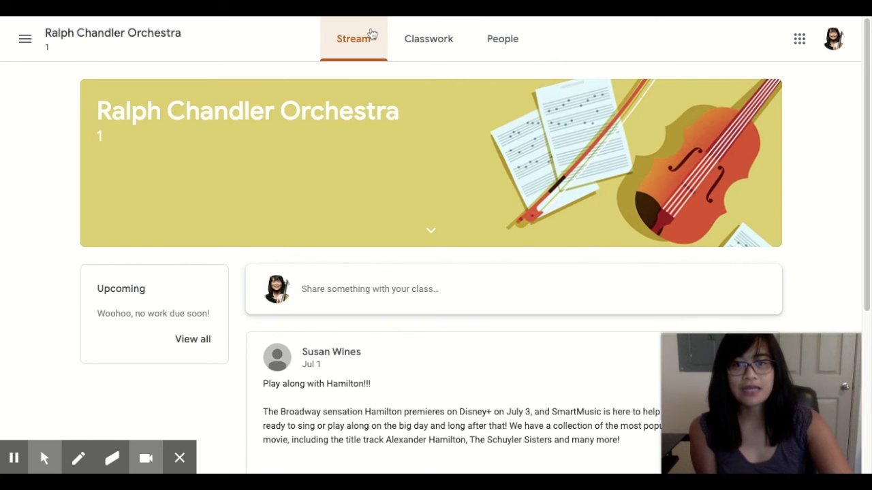
scroll(390, 219, down, 3)
scroll(390, 218, up, 3)
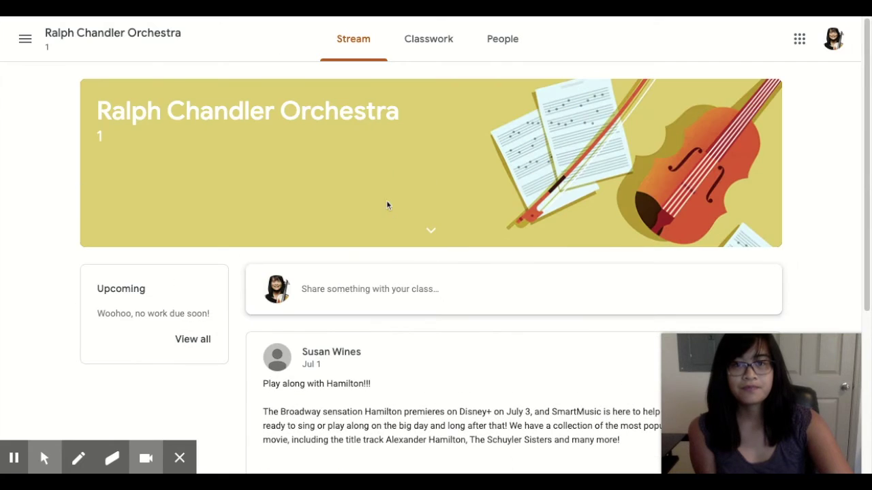
click(428, 49)
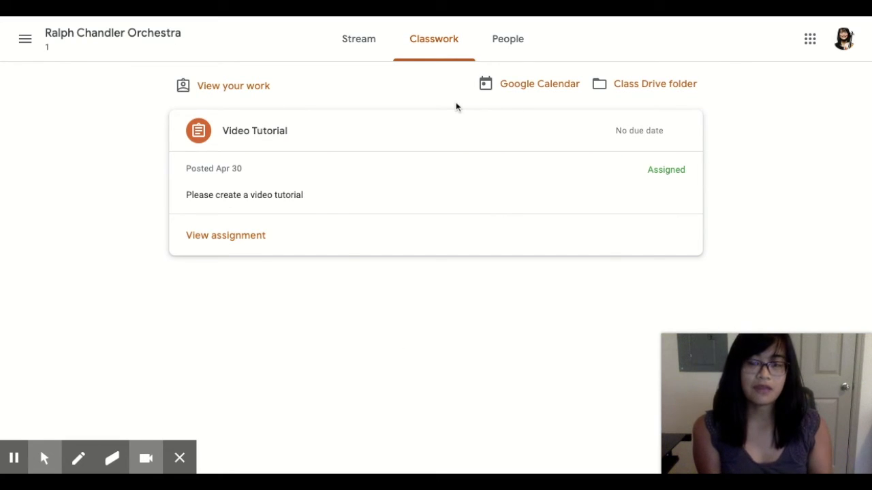
click(283, 136)
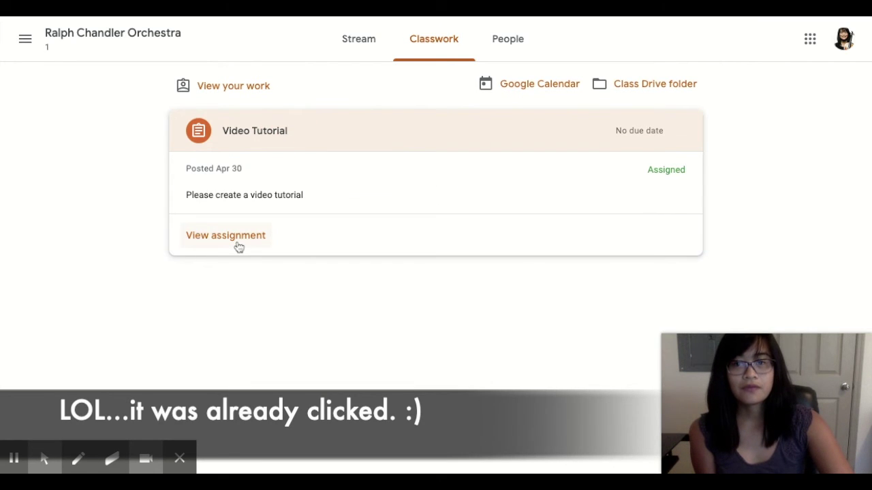
click(237, 244)
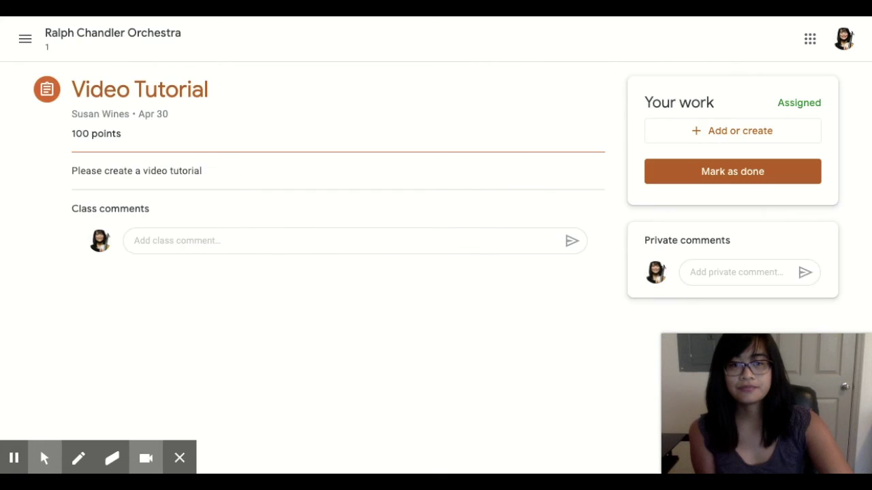
Start adding a Google Drive file to the assignment and look over the available file sources, including recent files
click(733, 140)
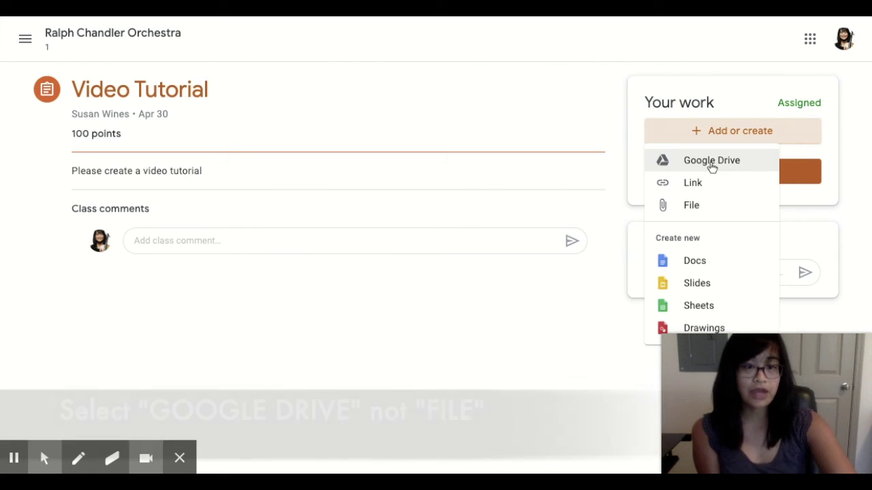
click(712, 163)
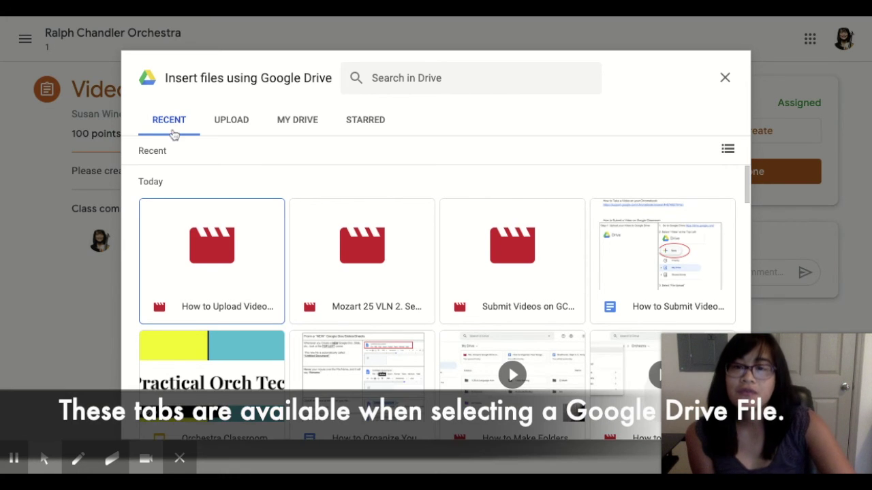
click(242, 121)
click(311, 127)
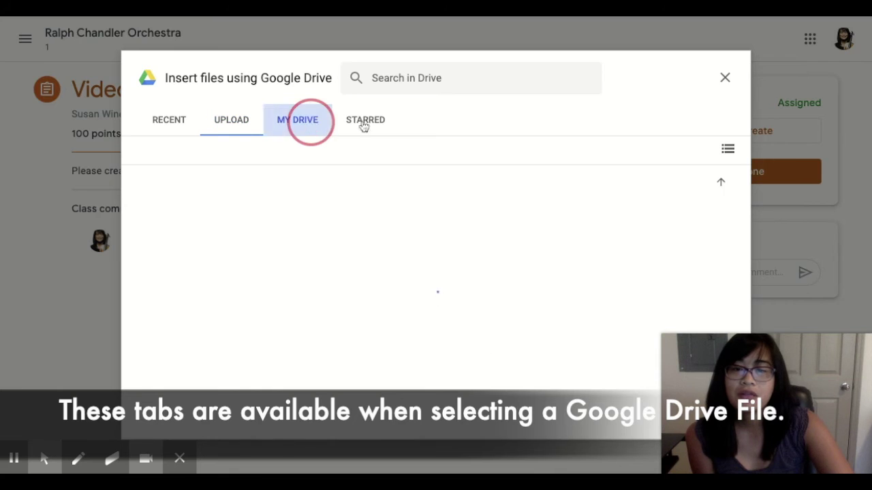
click(170, 128)
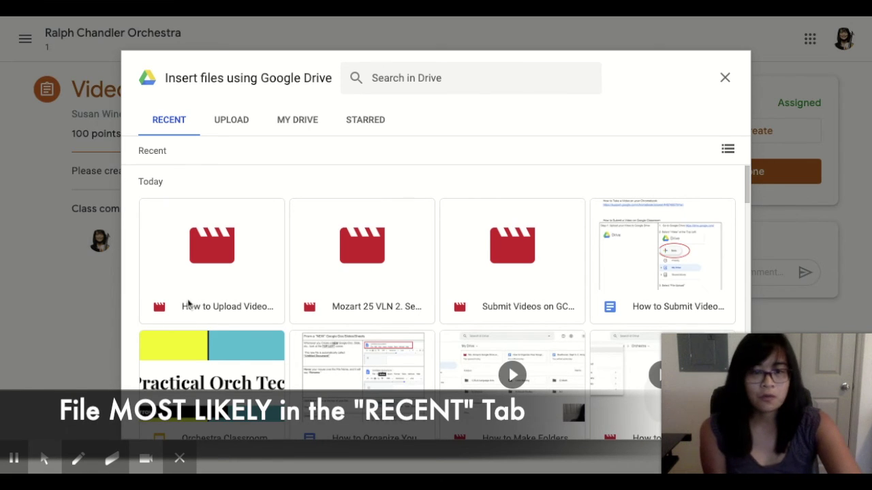
Attach the "Mozart 25 VLN 2. Sept 5." video from My Drive to the Video Tutorial assignment
click(297, 125)
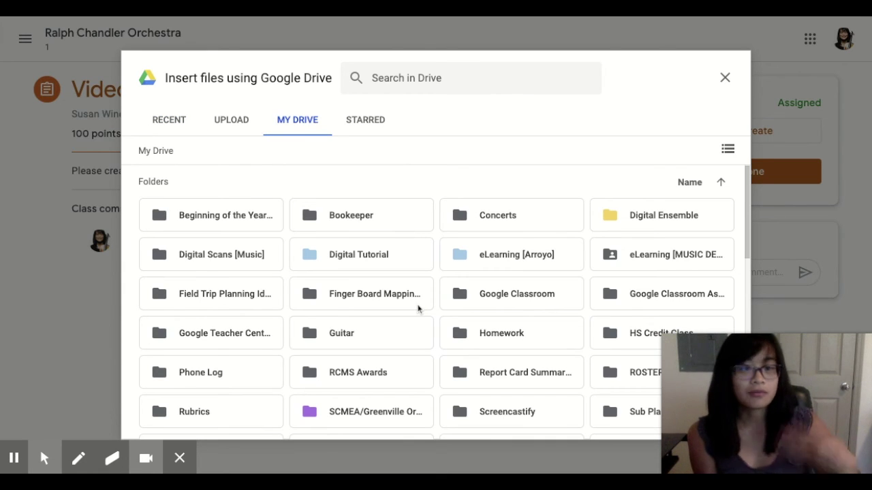
scroll(418, 309, down, 2)
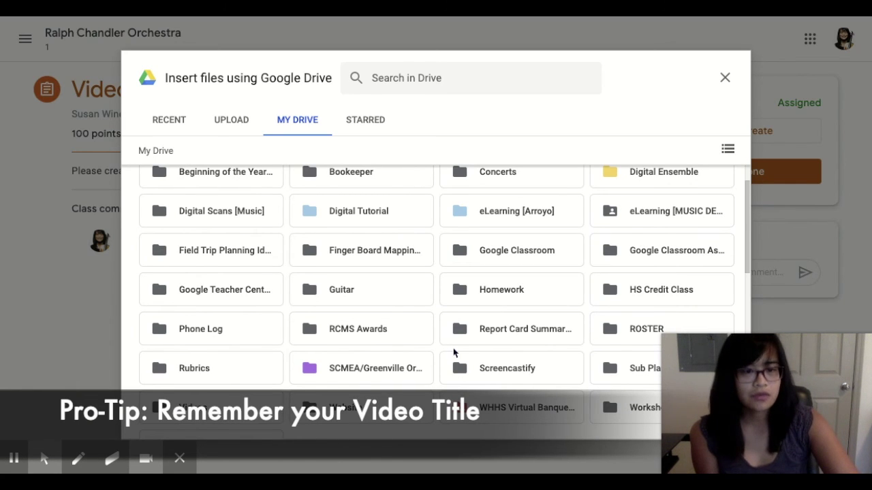
scroll(454, 352, down, 5)
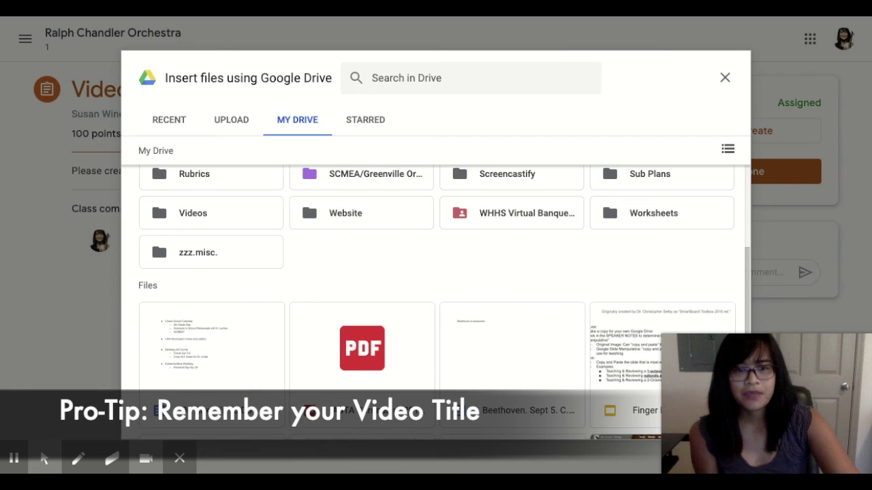
scroll(436, 300, down, 4)
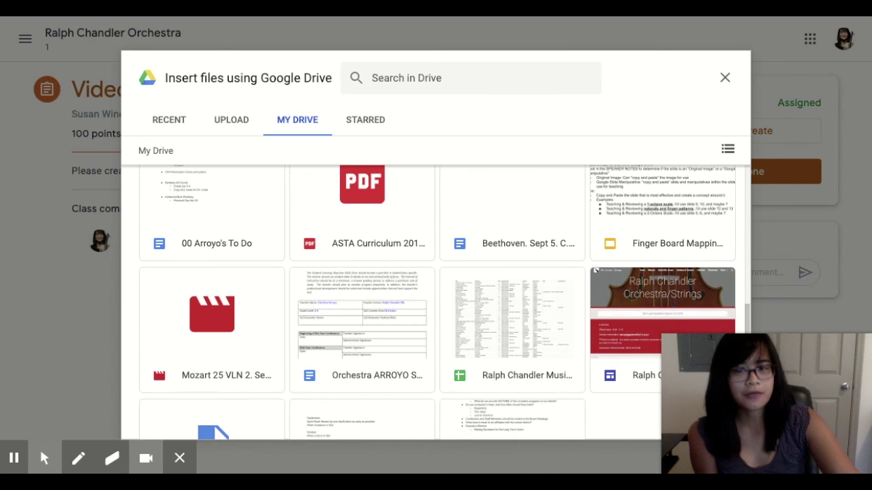
click(220, 335)
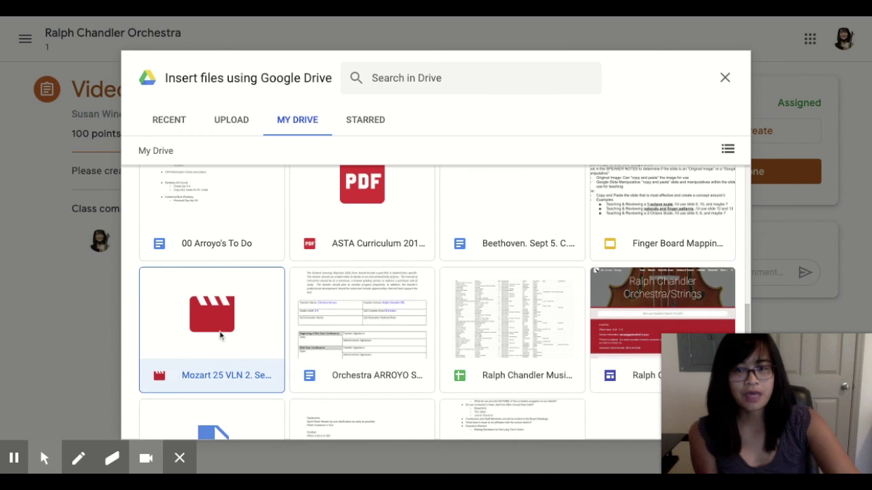
scroll(447, 361, down, 2)
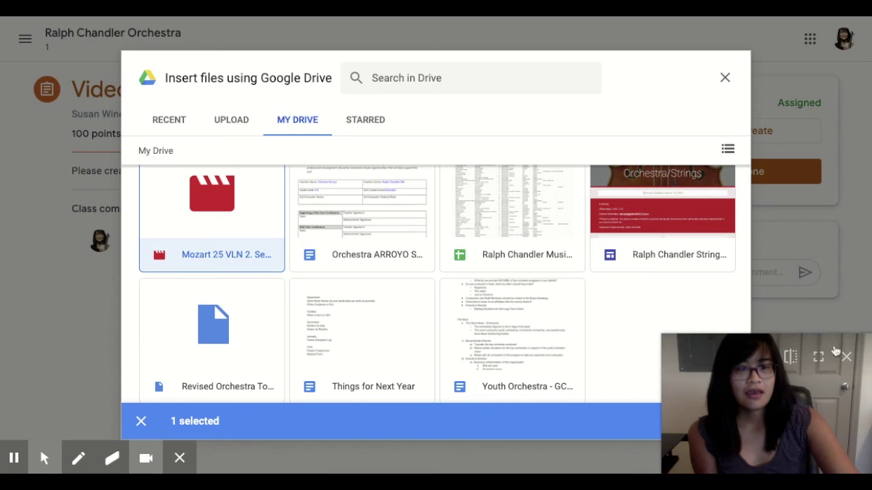
click(848, 356)
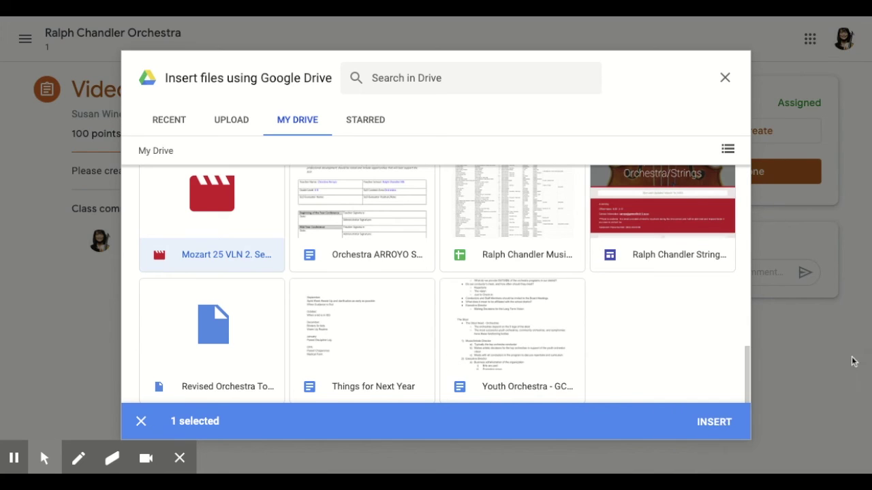
click(714, 424)
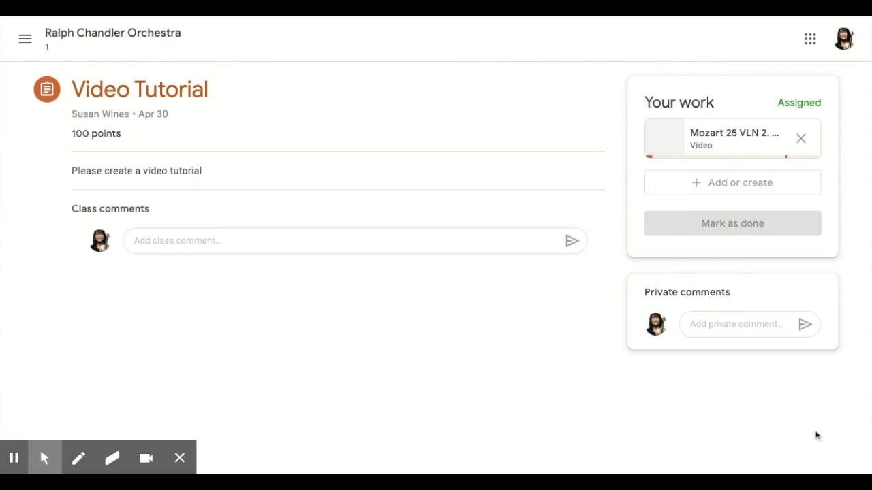
Turn in the Video Tutorial assignment with the attached Mozart video and confirm the submission
mouse_move(102, 464)
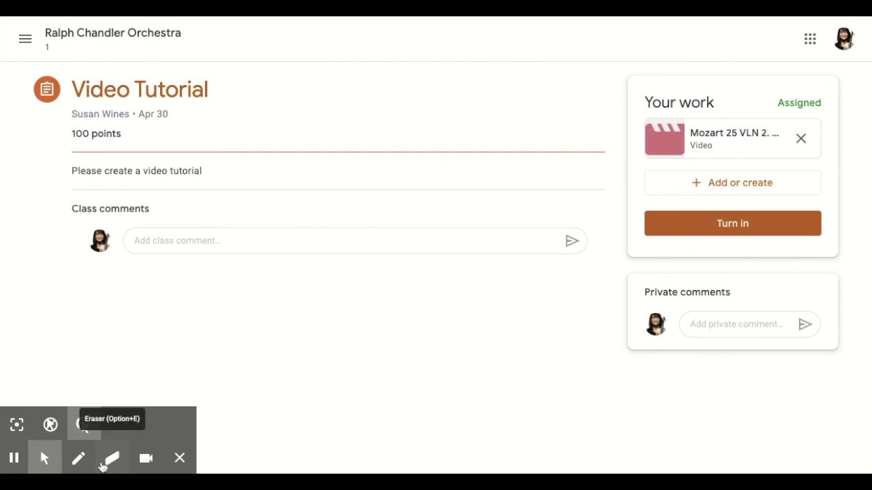
click(146, 458)
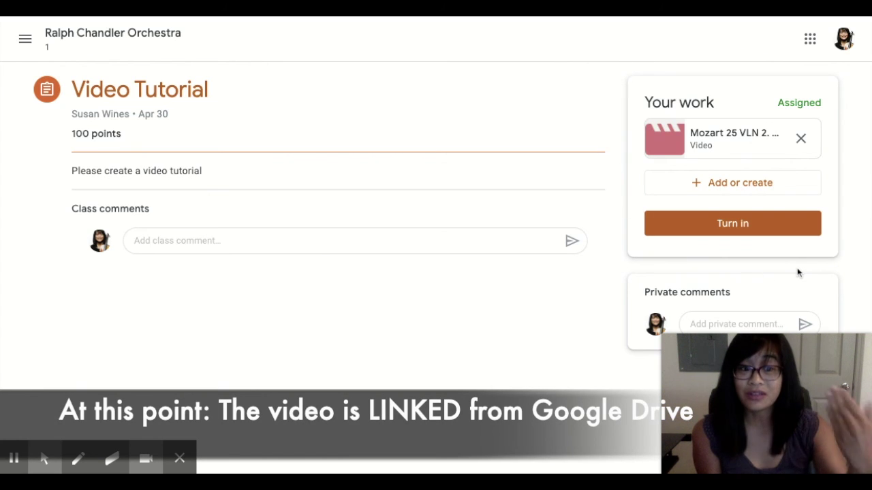
click(732, 224)
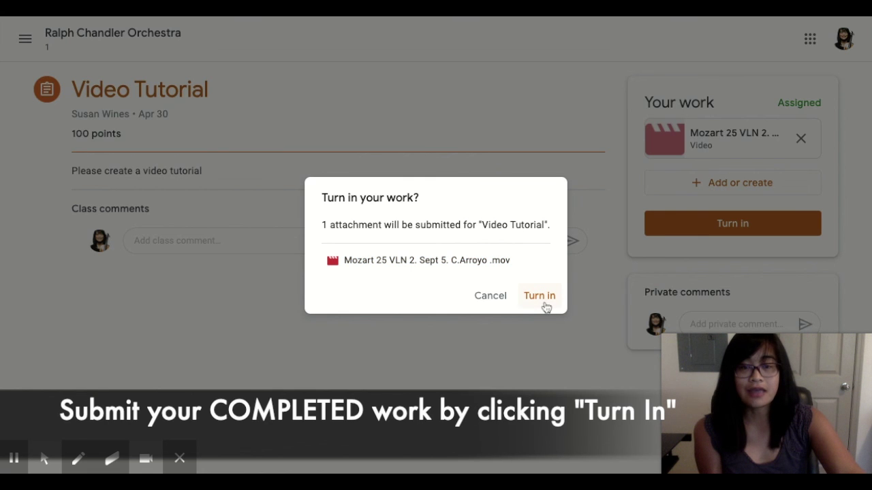
click(540, 296)
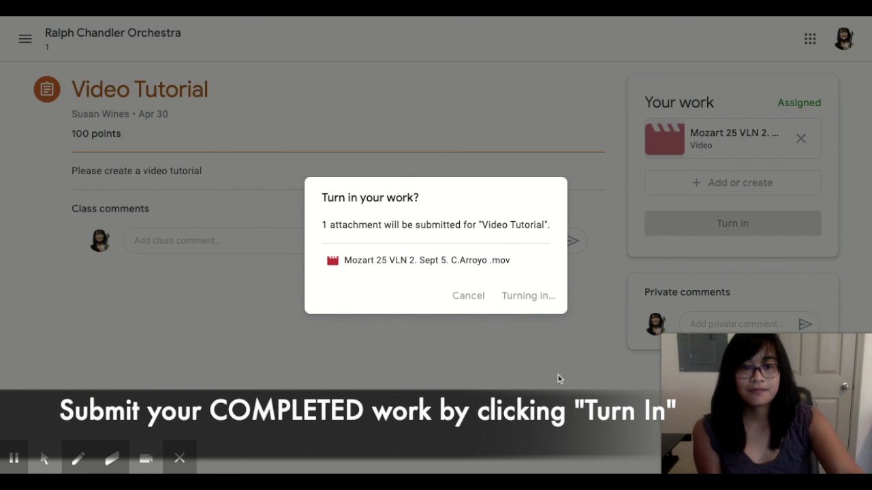